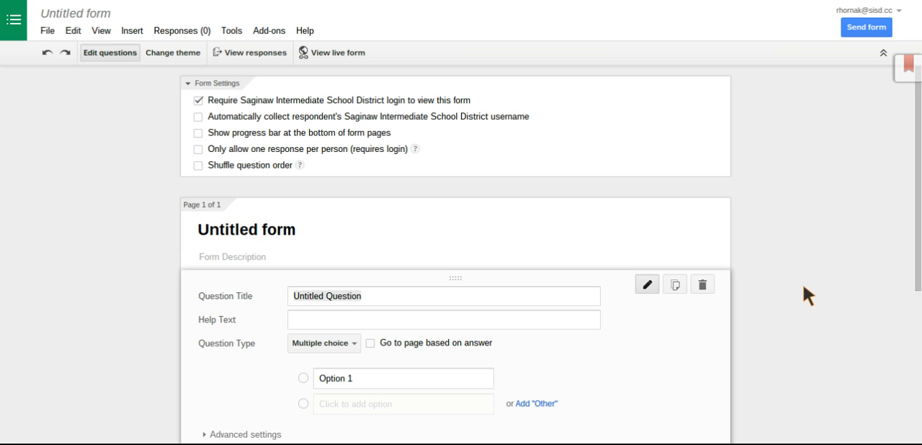
Rename the form as Test and stop requiring the Saginaw Intermediate School District login to view it
{"action": "left_click", "coordinate": [84, 14]}
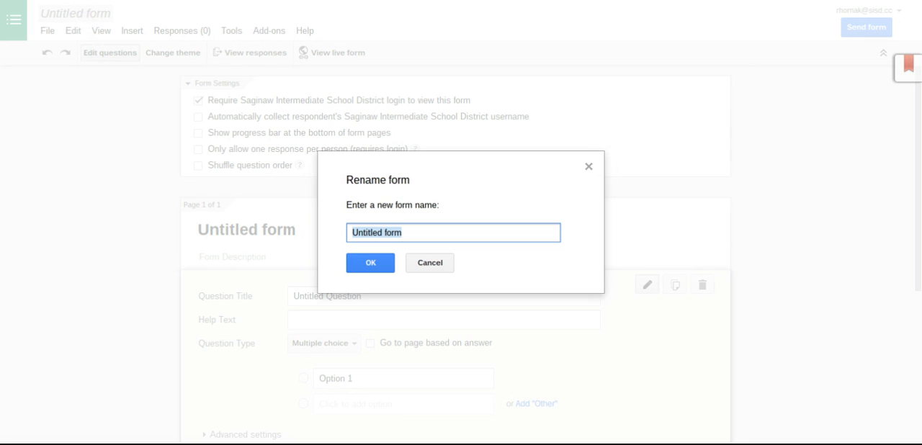
{"action": "type", "text": "Test"}
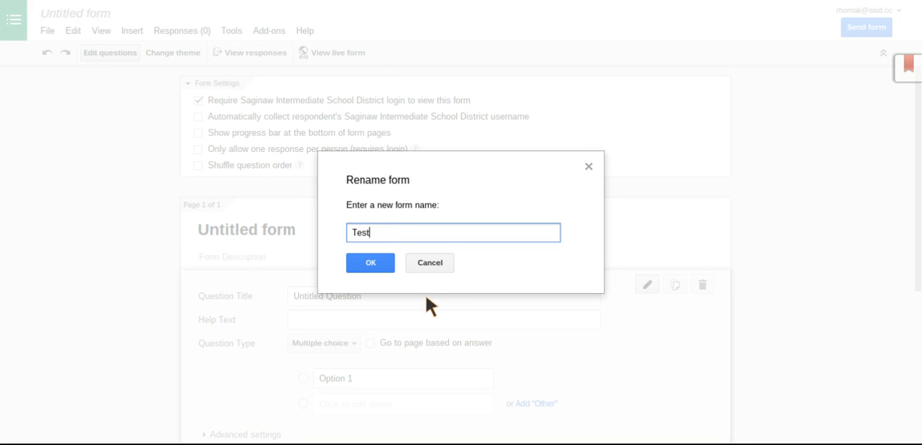
{"action": "left_click", "coordinate": [374, 264]}
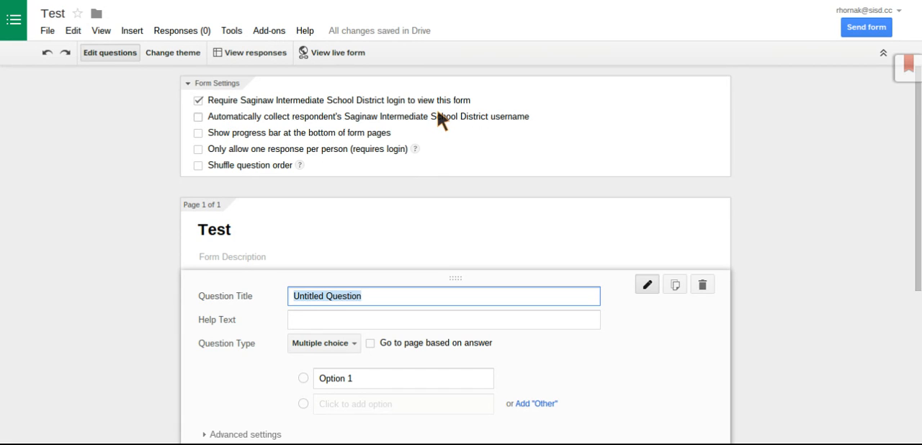
{"action": "left_click", "coordinate": [199, 100]}
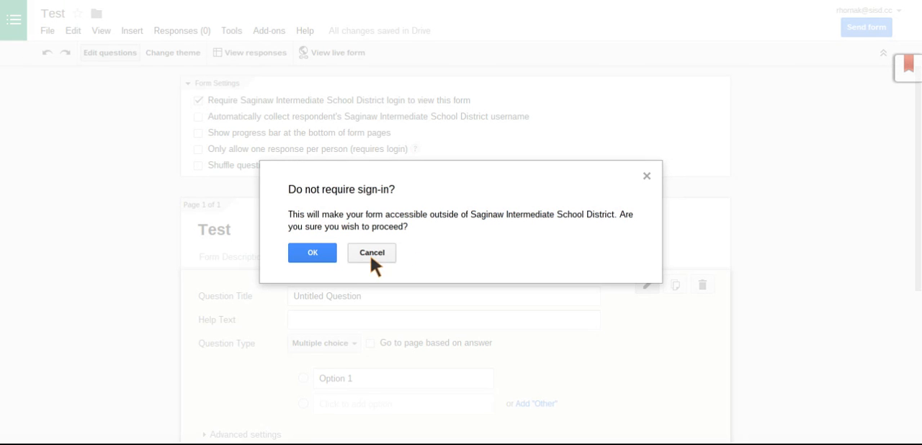
{"action": "left_click", "coordinate": [315, 252]}
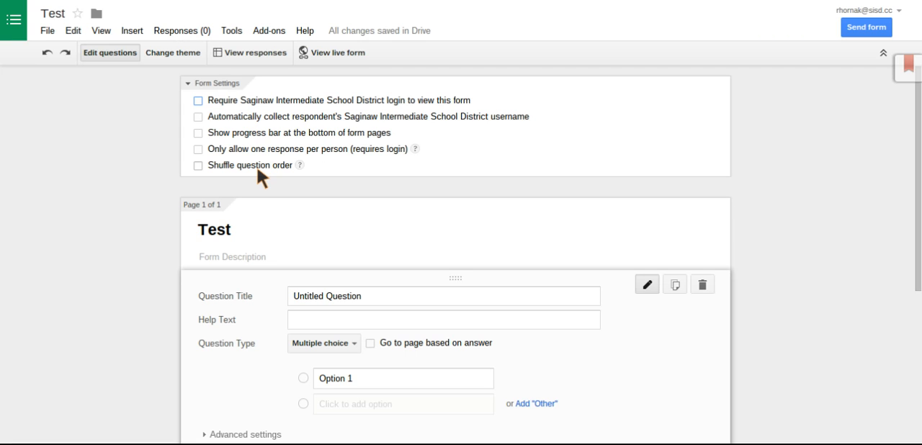
Enter "Delete later" as the form description
{"action": "left_click_drag", "start_coordinate": [918, 146], "coordinate": [914, 214]}
{"action": "left_click", "coordinate": [229, 146]}
{"action": "type", "text": "Delete later"}
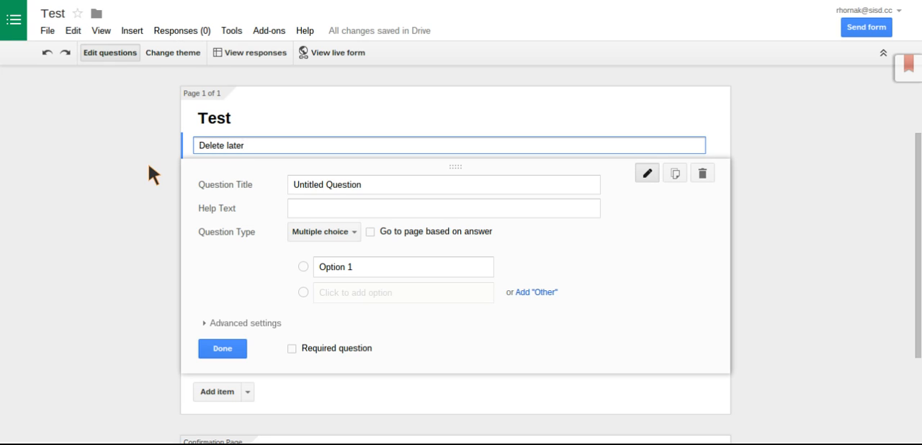
{"action": "left_click", "coordinate": [149, 174]}
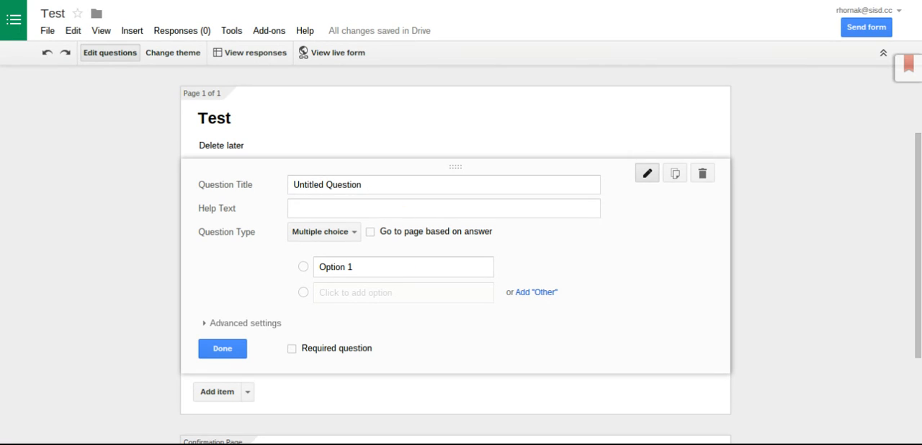
Replace the first question's placeholder title with "Test 1"
{"action": "left_click", "coordinate": [388, 178]}
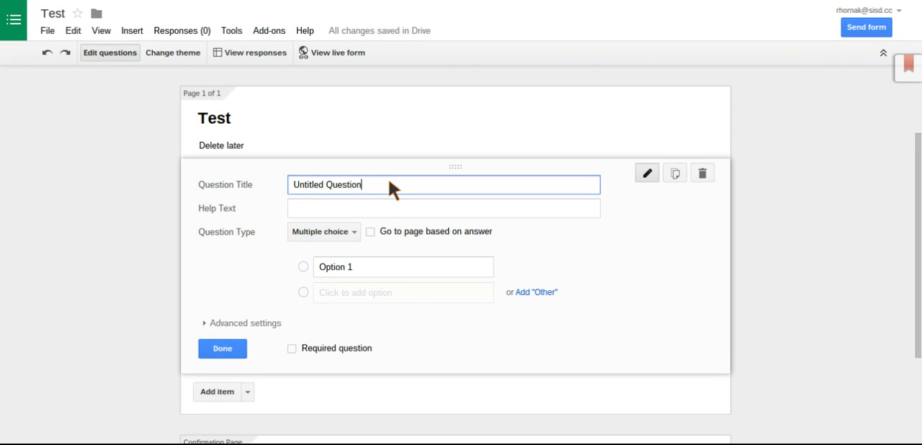
{"action": "key", "text": "BackSpace"}
{"action": "key", "text": "BackSpace"}
{"action": "key", "text": "BackSpace"}
{"action": "key", "text": "BackSpace"}
{"action": "key", "text": "BackSpace"}
{"action": "key", "text": "BackSpace"}
{"action": "key", "text": "BackSpace"}
{"action": "key", "text": "BackSpace"}
{"action": "key", "text": "BackSpace"}
{"action": "key", "text": "BackSpace"}
{"action": "key", "text": "BackSpace"}
{"action": "key", "text": "BackSpace"}
{"action": "key", "text": "BackSpace"}
{"action": "key", "text": "BackSpace"}
{"action": "key", "text": "BackSpace"}
{"action": "key", "text": "BackSpace"}
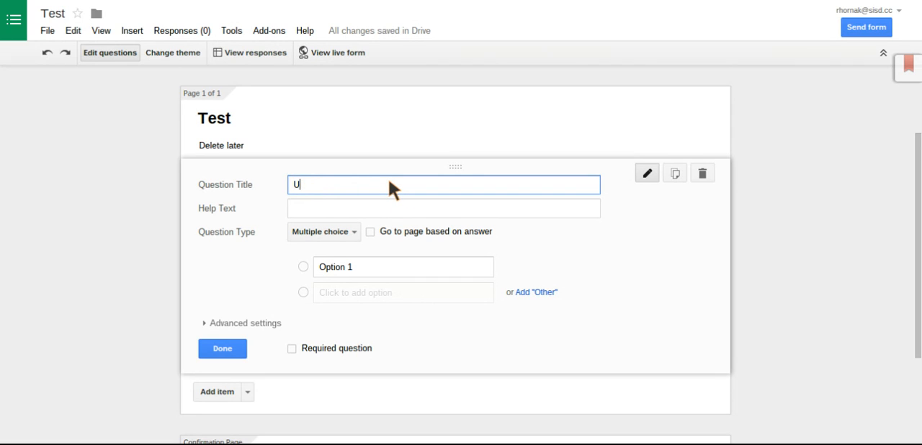
{"action": "key", "text": "BackSpace"}
{"action": "type", "text": "TEst"}
{"action": "key", "text": "BackSpace"}
{"action": "key", "text": "BackSpace"}
{"action": "key", "text": "BackSpace"}
{"action": "key", "text": "BackSpace"}
{"action": "type", "text": "est 1"}
Give the Test 1 question the multiple-choice options Yes and No, and finish editing it
{"action": "left_click", "coordinate": [339, 268]}
{"action": "type", "text": "Yes"}
{"action": "key", "text": "Return"}
{"action": "type", "text": "No"}
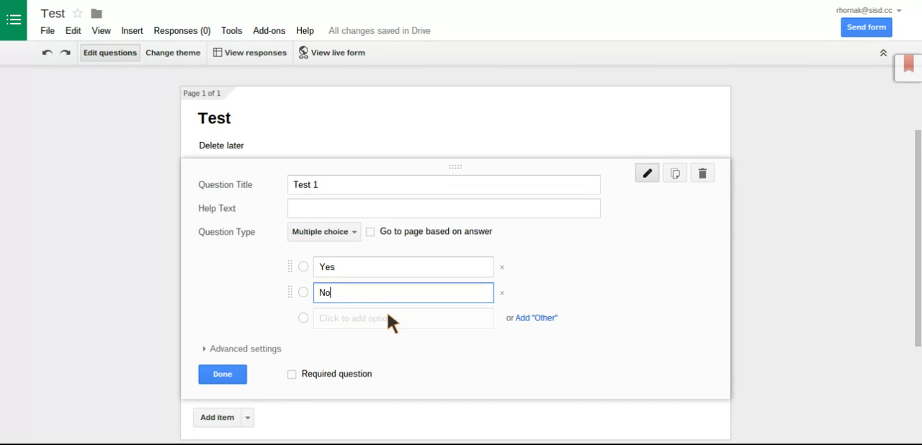
{"action": "left_click", "coordinate": [219, 378]}
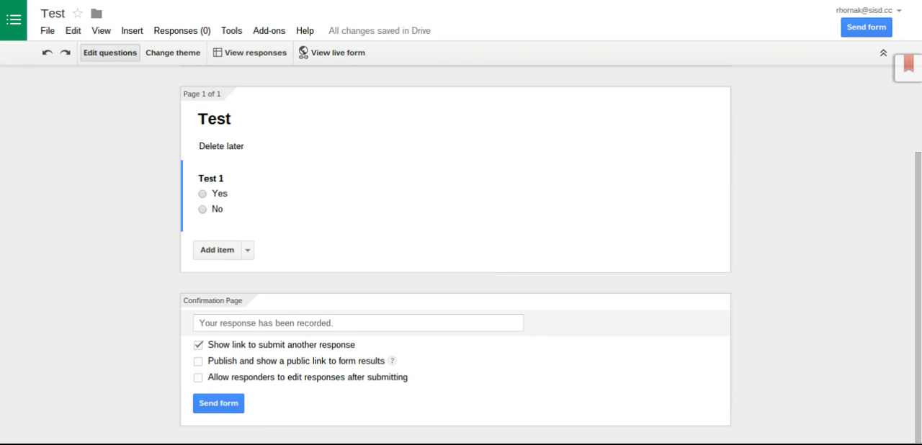
Add a new question below the Test 1 question
{"action": "left_click", "coordinate": [224, 249]}
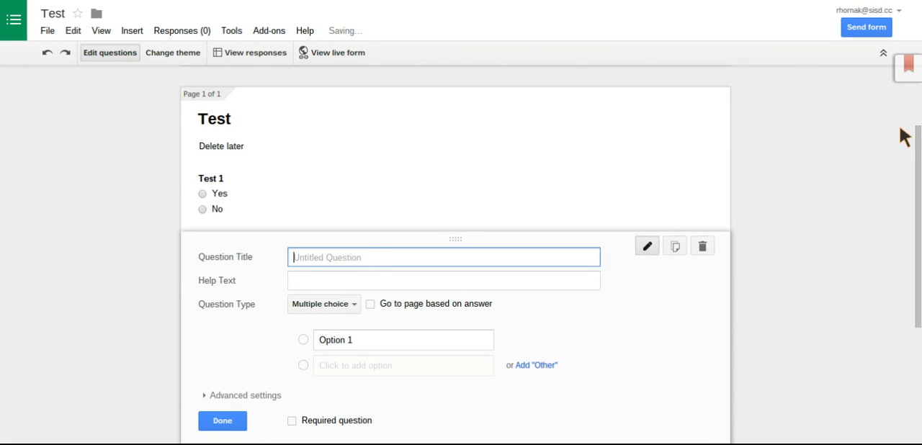
{"action": "scroll", "coordinate": [911, 130], "scroll_direction": "down", "scroll_amount": 1}
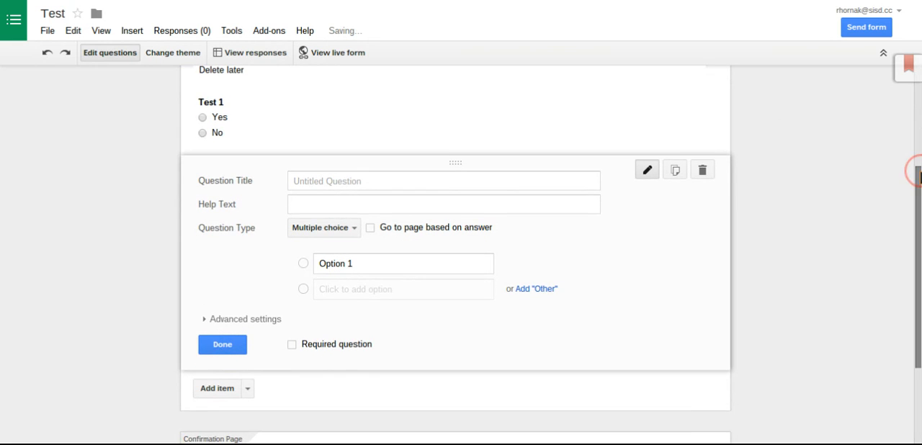
{"action": "scroll", "coordinate": [912, 165], "scroll_direction": "down", "scroll_amount": 1}
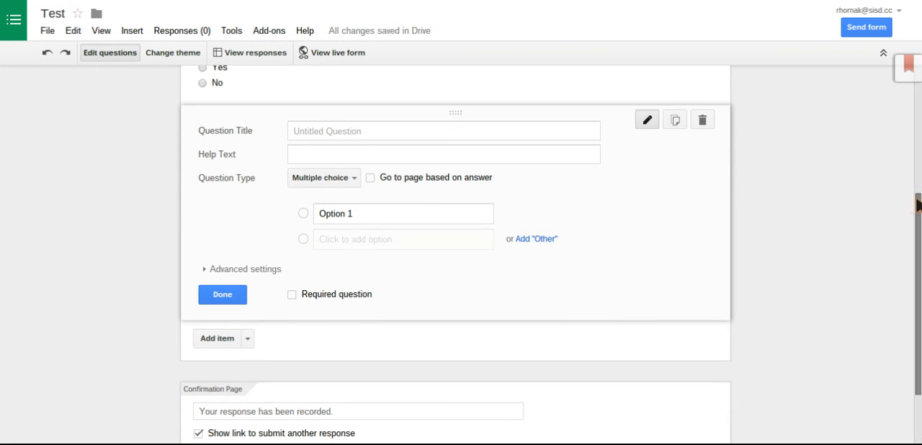
{"action": "left_click", "coordinate": [343, 180]}
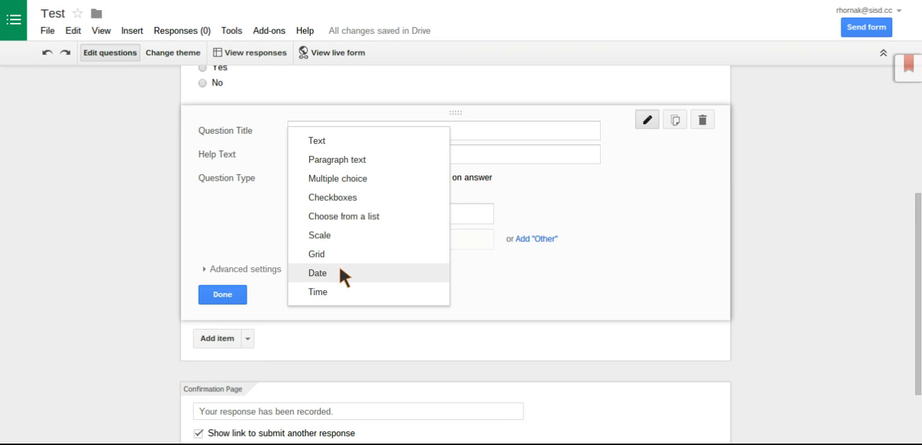
{"action": "left_click", "coordinate": [496, 275]}
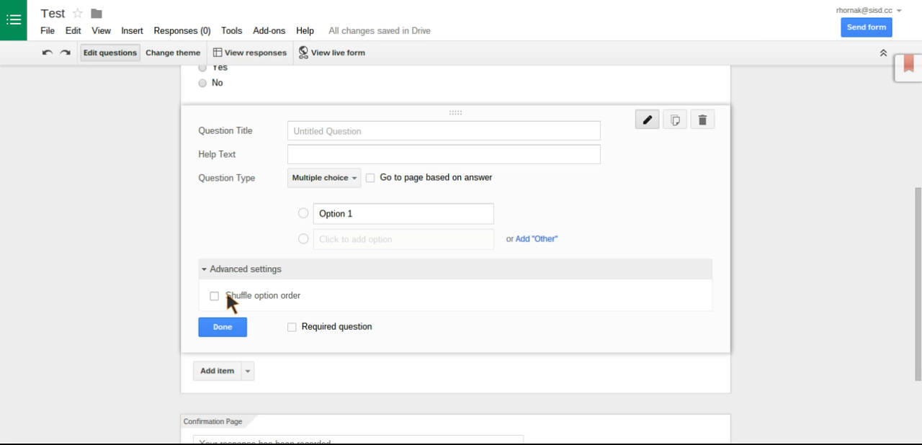
{"action": "left_click", "coordinate": [223, 231]}
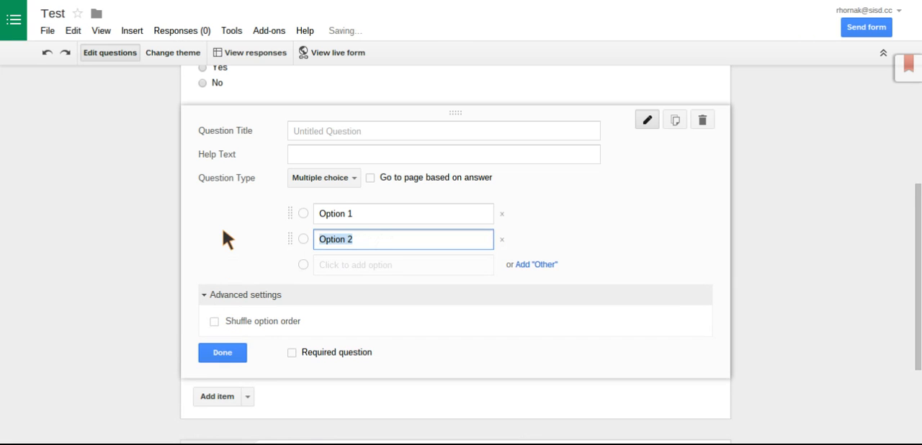
{"action": "left_click", "coordinate": [204, 294]}
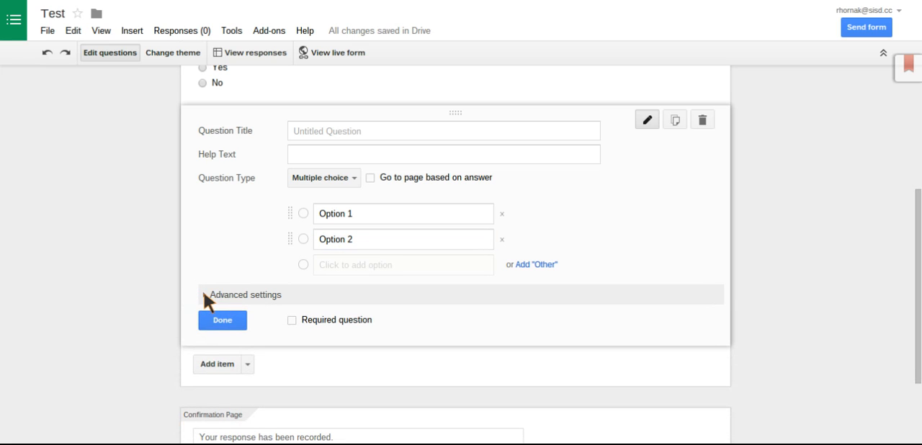
Set the new question's type to Text and title it "Email"
{"action": "left_click", "coordinate": [350, 182]}
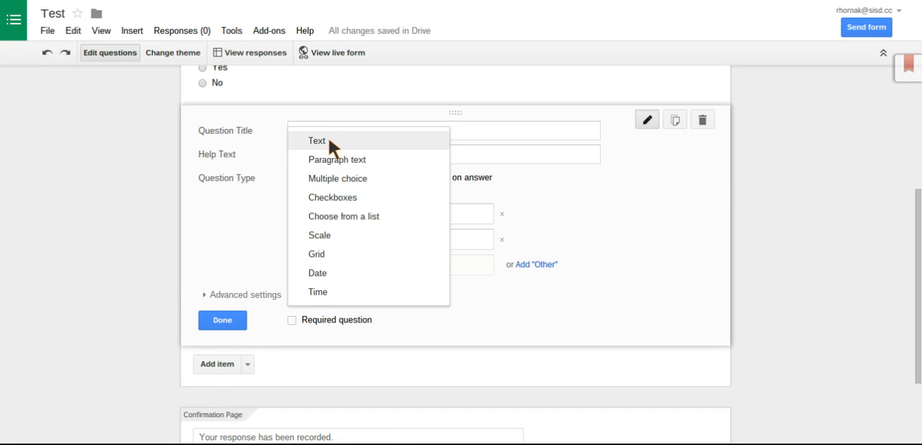
{"action": "left_click", "coordinate": [328, 140]}
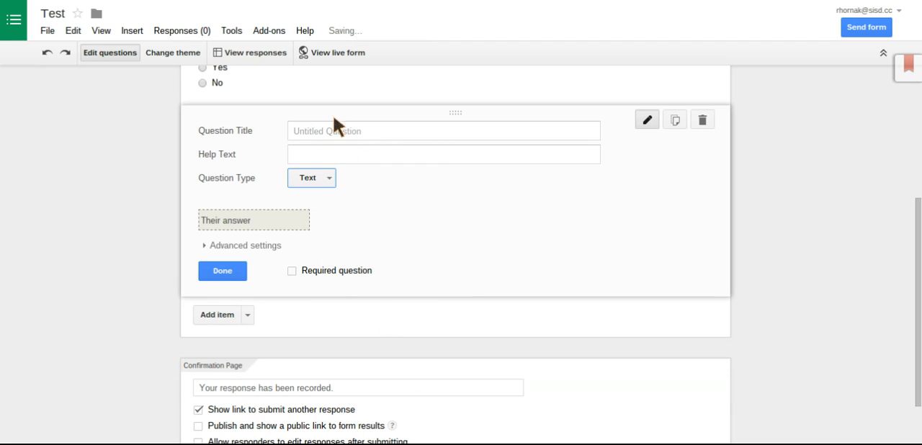
{"action": "left_click", "coordinate": [335, 133]}
{"action": "type", "text": "Em"}
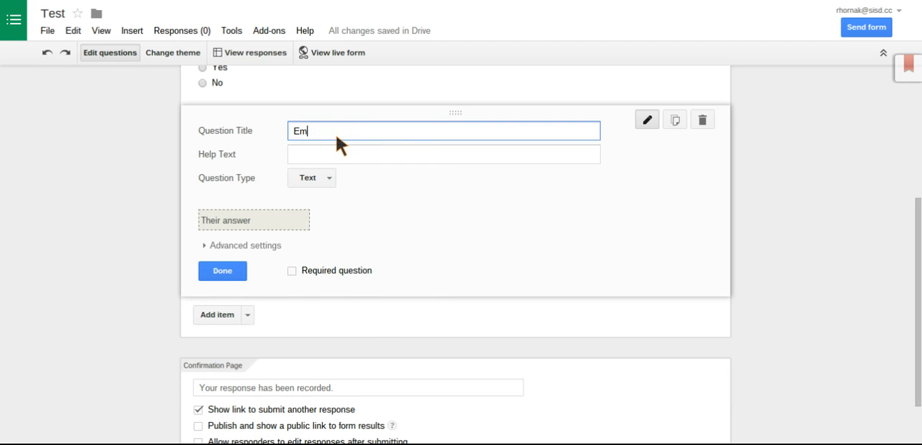
Enable data validation on the Email question as Text, Email address, and save it as a required question
{"action": "left_click", "coordinate": [231, 242]}
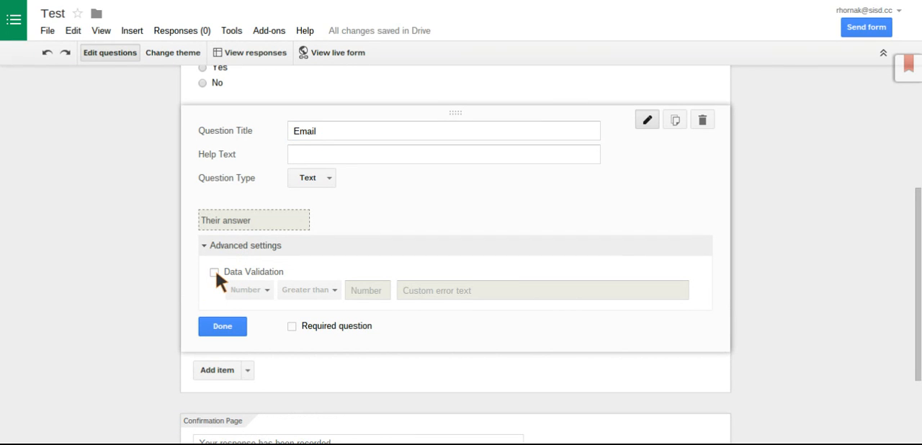
{"action": "left_click", "coordinate": [214, 272]}
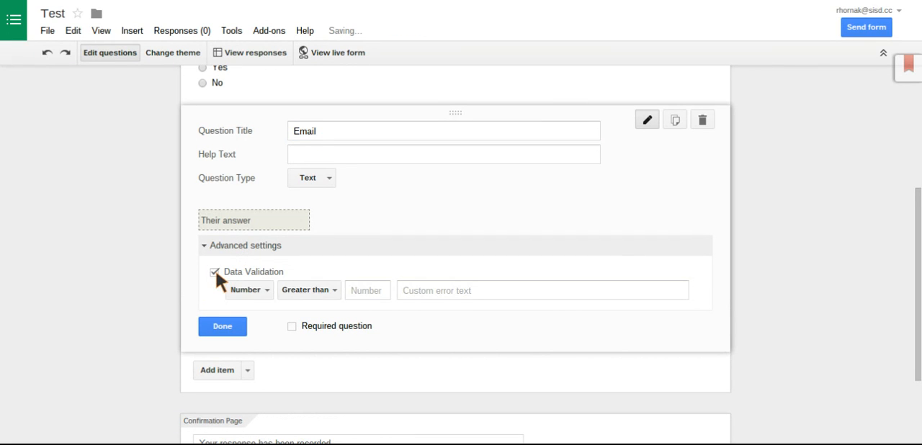
{"action": "left_click", "coordinate": [269, 288]}
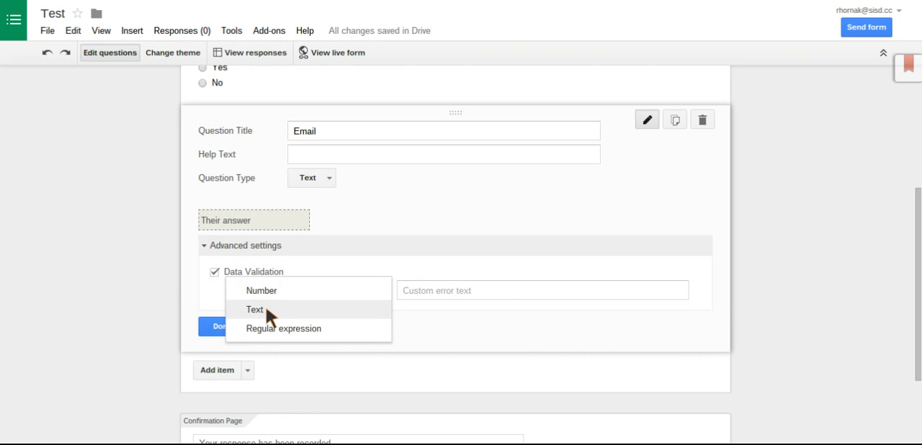
{"action": "left_click", "coordinate": [266, 308]}
{"action": "left_click", "coordinate": [306, 291]}
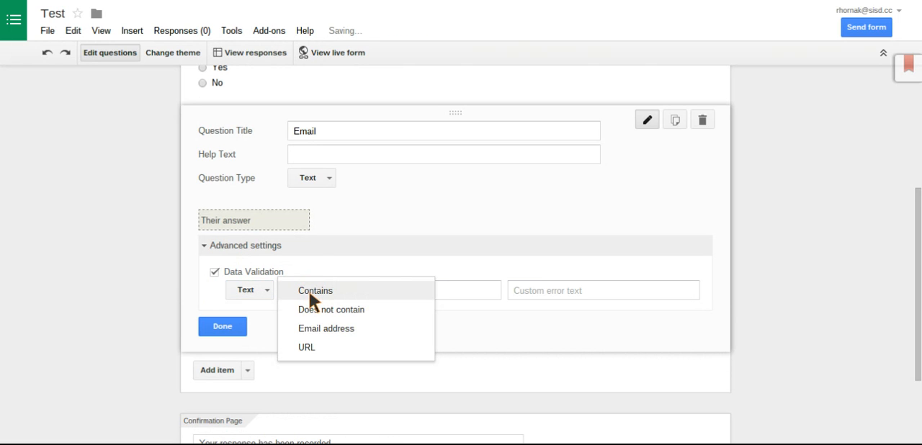
{"action": "left_click", "coordinate": [323, 330]}
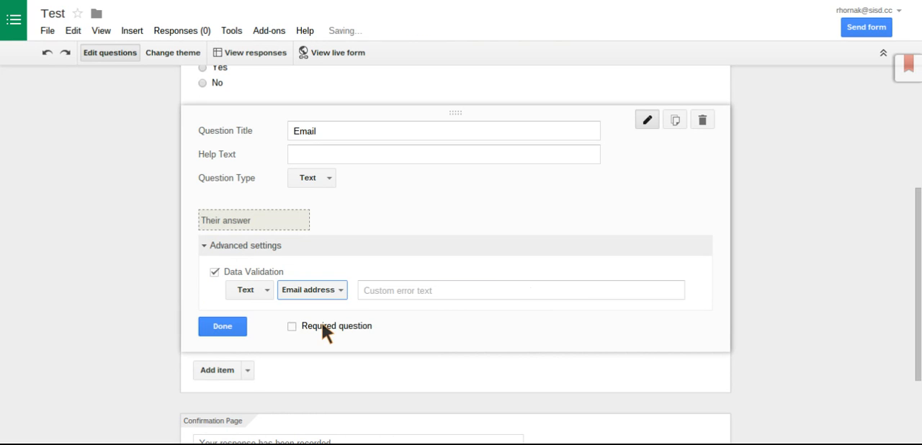
{"action": "left_click", "coordinate": [291, 326]}
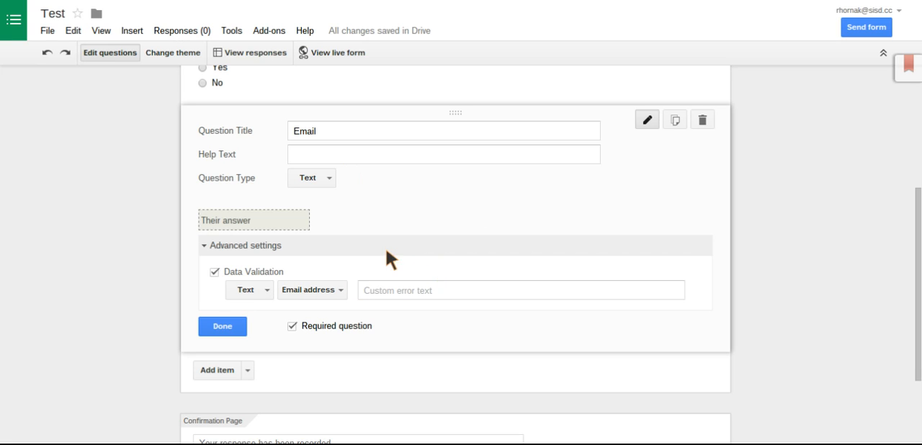
{"action": "left_click", "coordinate": [223, 328]}
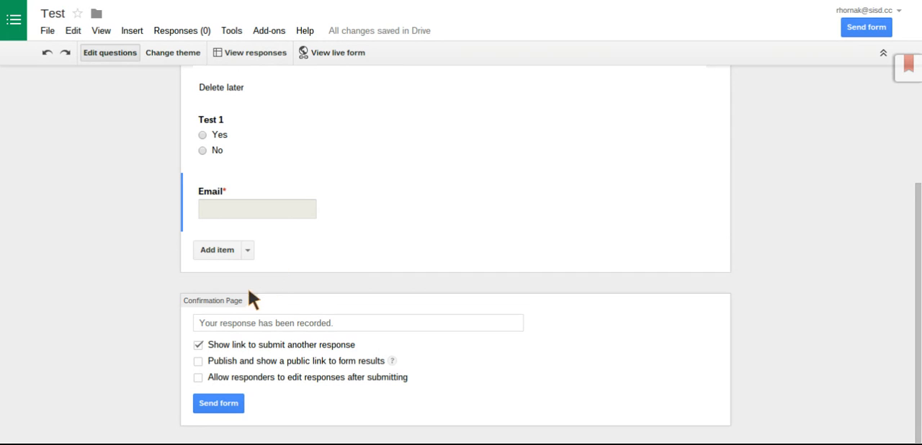
{"action": "left_click", "coordinate": [247, 250]}
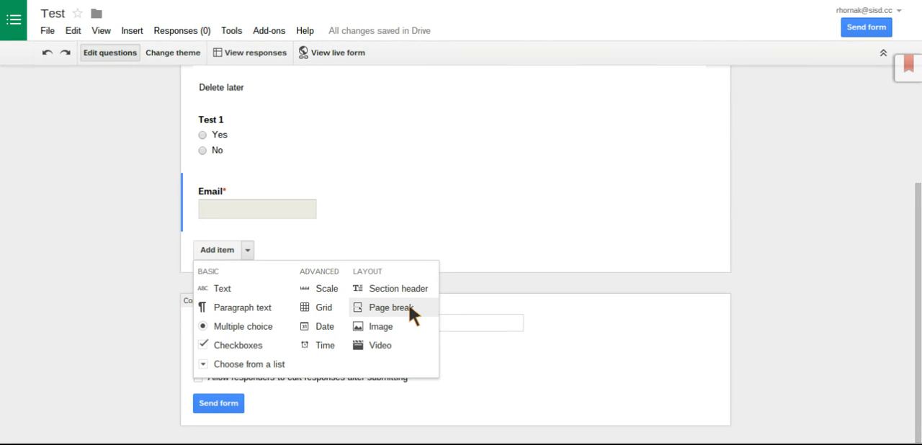
{"action": "left_click", "coordinate": [387, 344]}
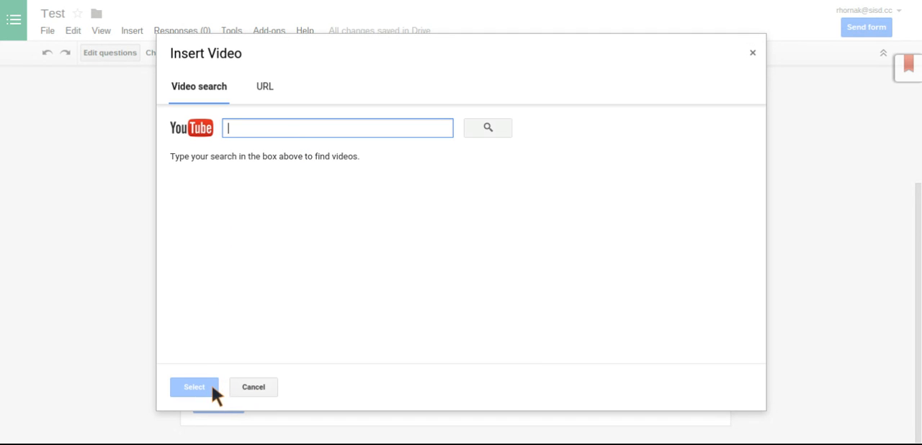
{"action": "left_click", "coordinate": [254, 385]}
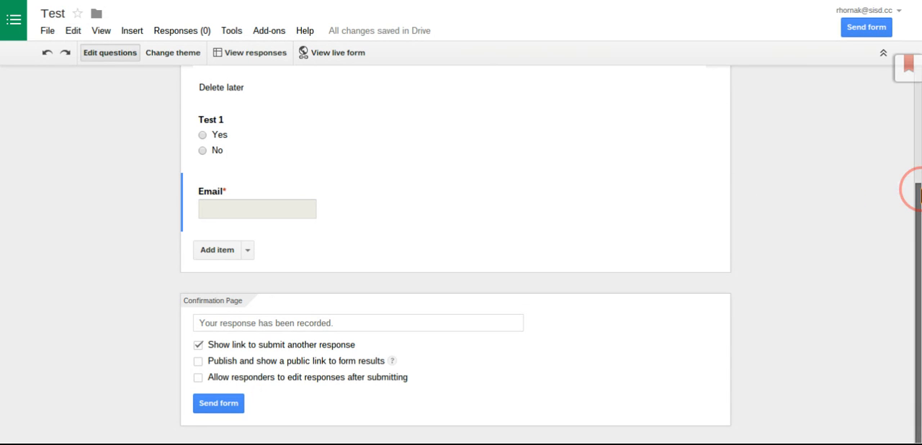
Turn off the confirmation page's link to submit another response
{"action": "scroll", "coordinate": [912, 188], "scroll_direction": "up", "scroll_amount": 3}
{"action": "scroll", "coordinate": [911, 189], "scroll_direction": "down", "scroll_amount": 3}
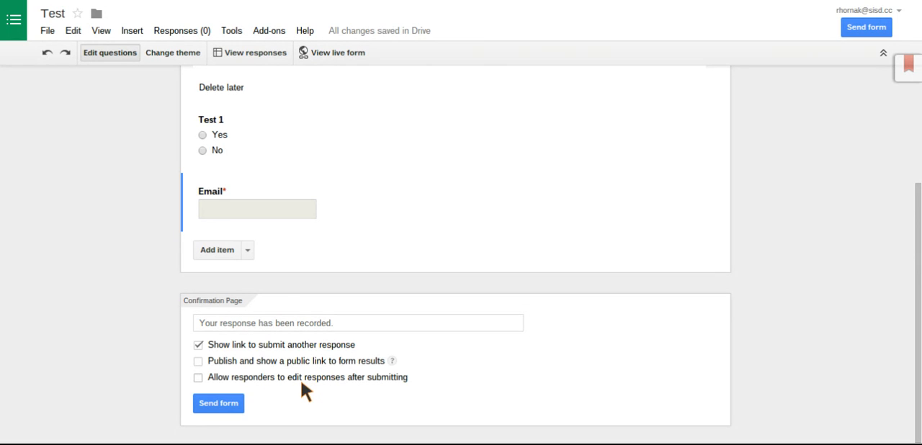
{"action": "left_click", "coordinate": [205, 345]}
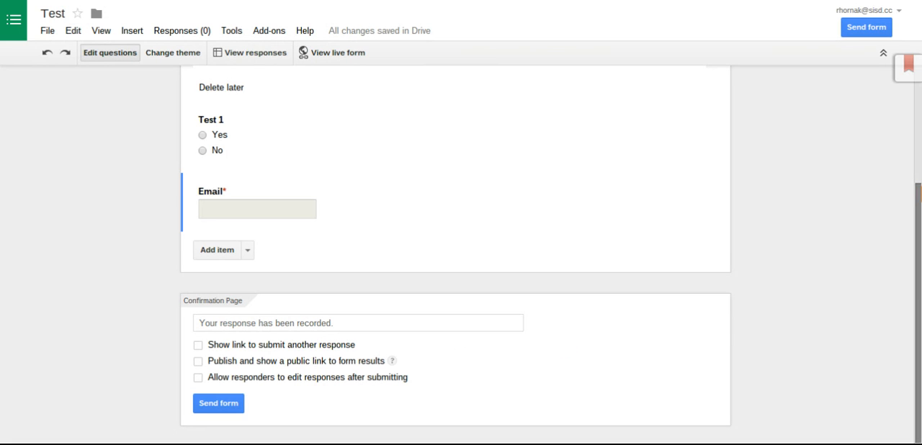
View the options for sending the form by link, social media or email, and close them
{"action": "left_click_drag", "start_coordinate": [915, 193], "coordinate": [911, 78]}
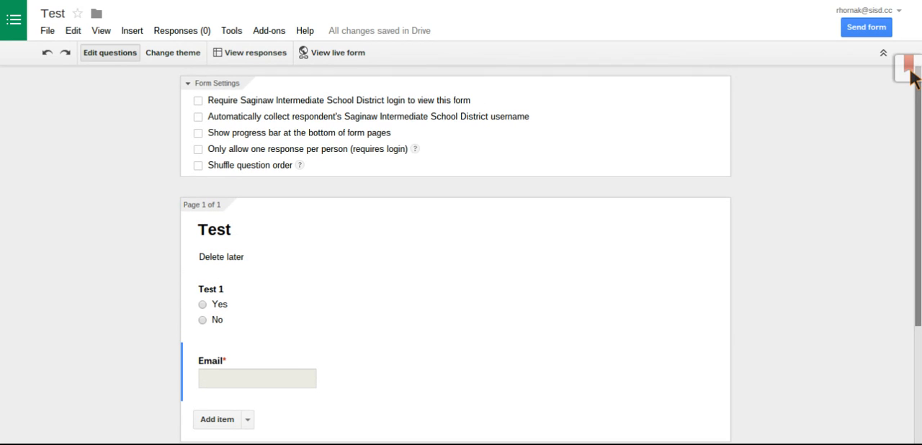
{"action": "left_click", "coordinate": [866, 28]}
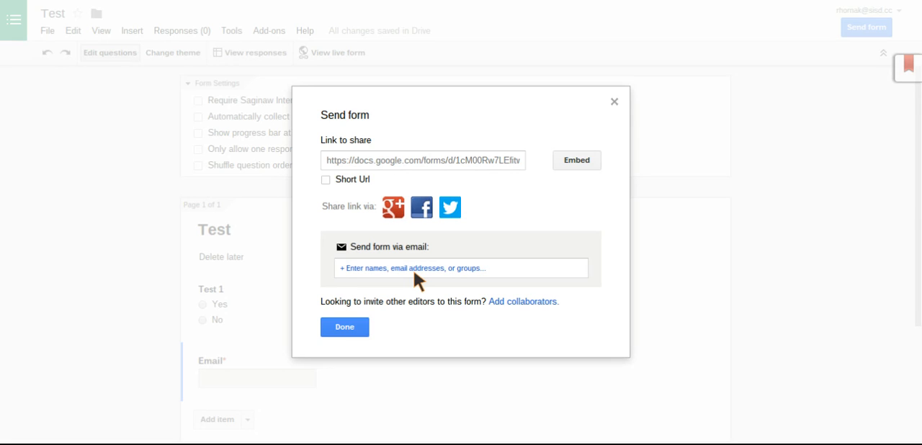
{"action": "left_click", "coordinate": [345, 328]}
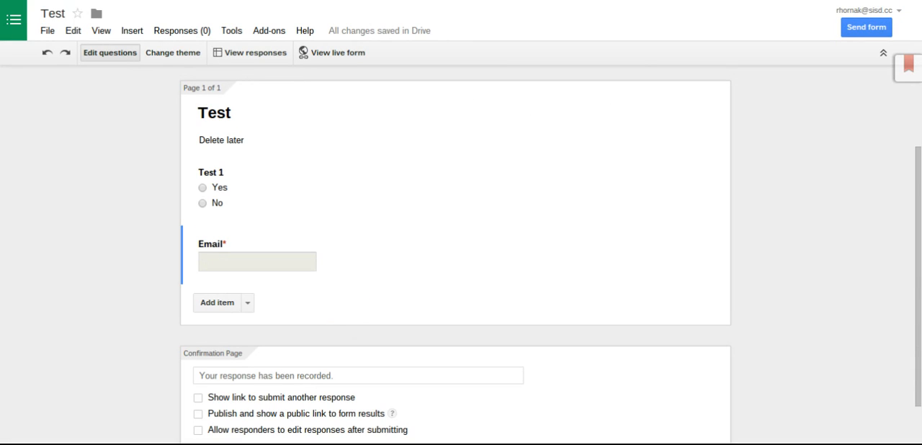